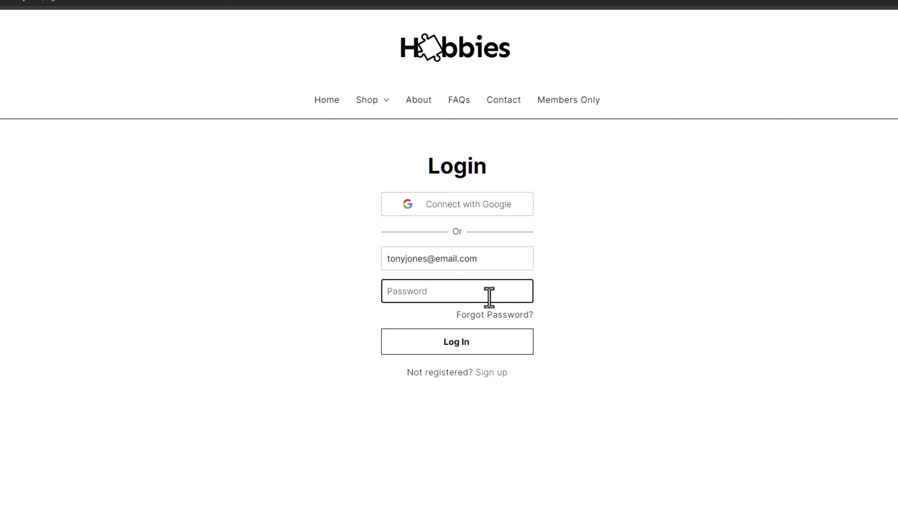
- Log in with the member password and read the 'Approaching interactive prototypes' members-only article
type("••••••••")
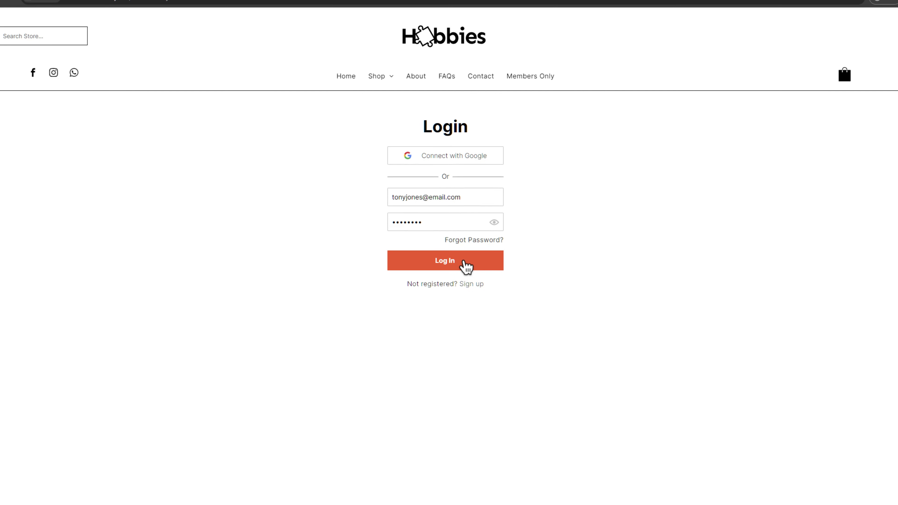
left_click(465, 264)
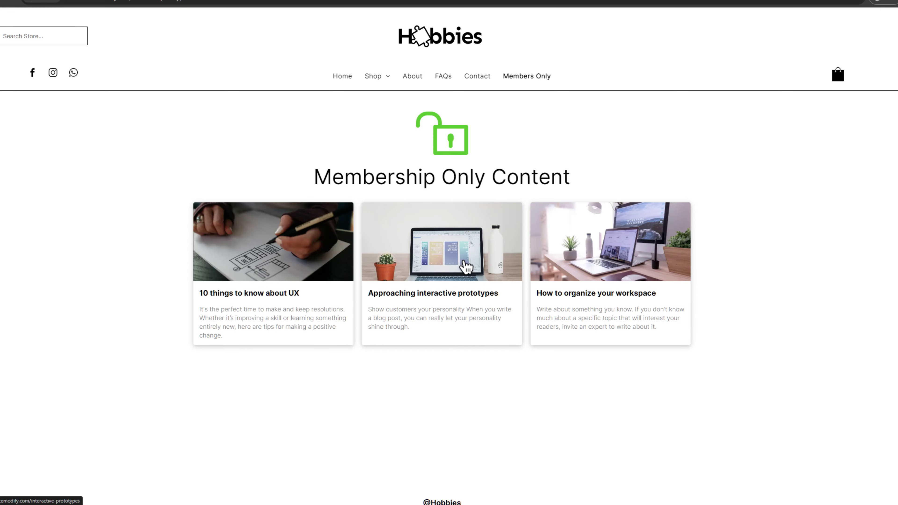
left_click(466, 266)
scroll(472, 252, "down", 10)
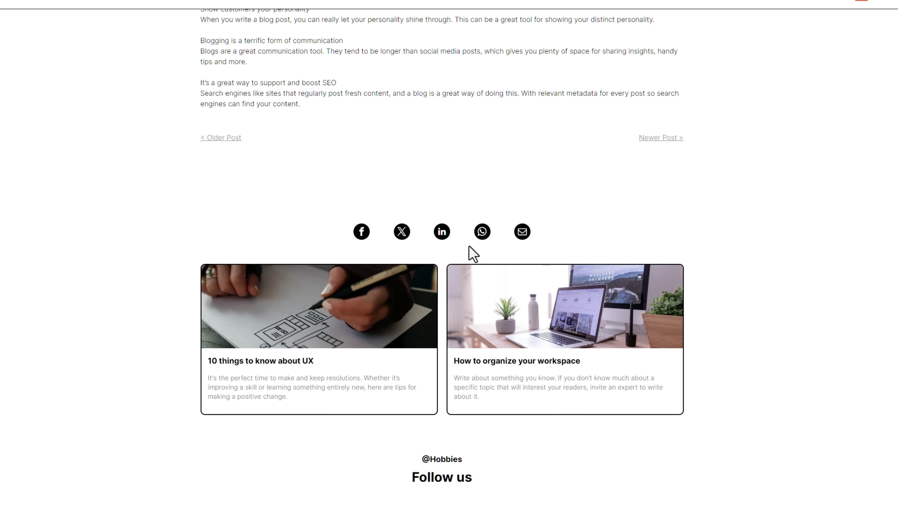
scroll(470, 250, "up", 10)
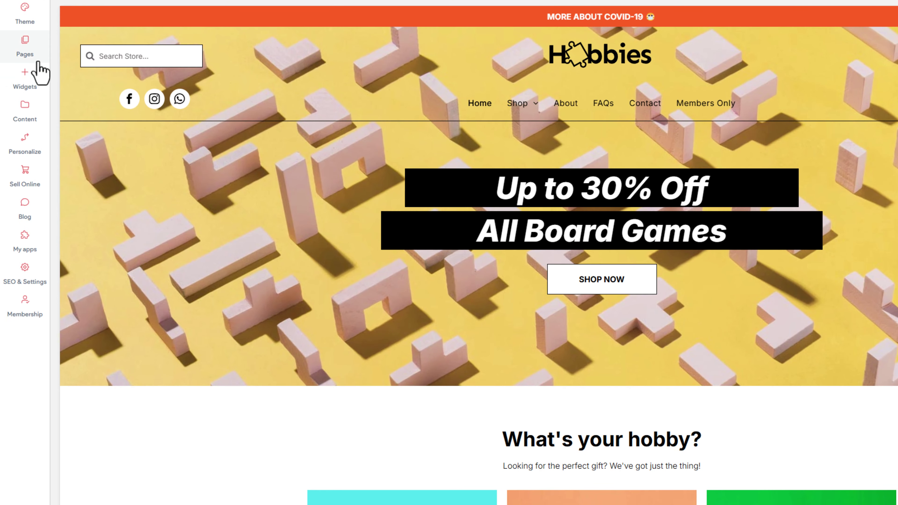
- Limit Members Only page access to buyers of a specific membership plan, showing the available plans
left_click(34, 57)
left_click(197, 284)
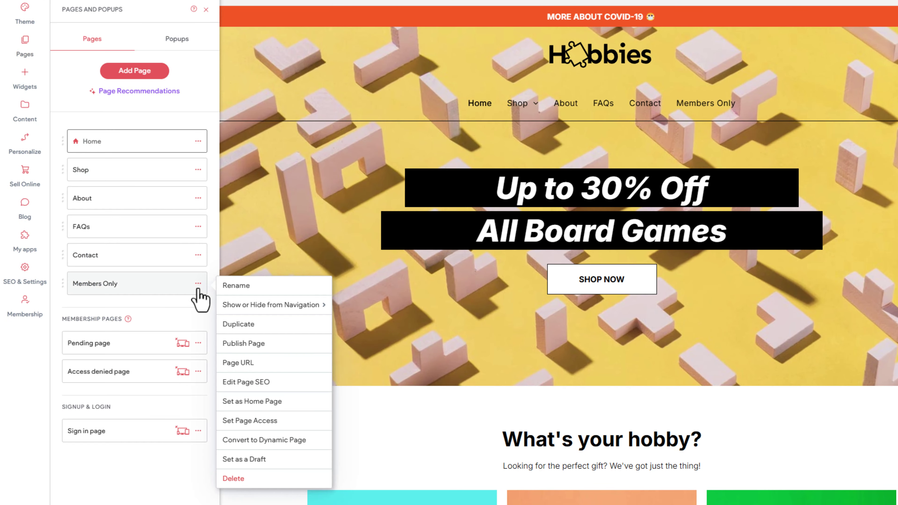
left_click(304, 428)
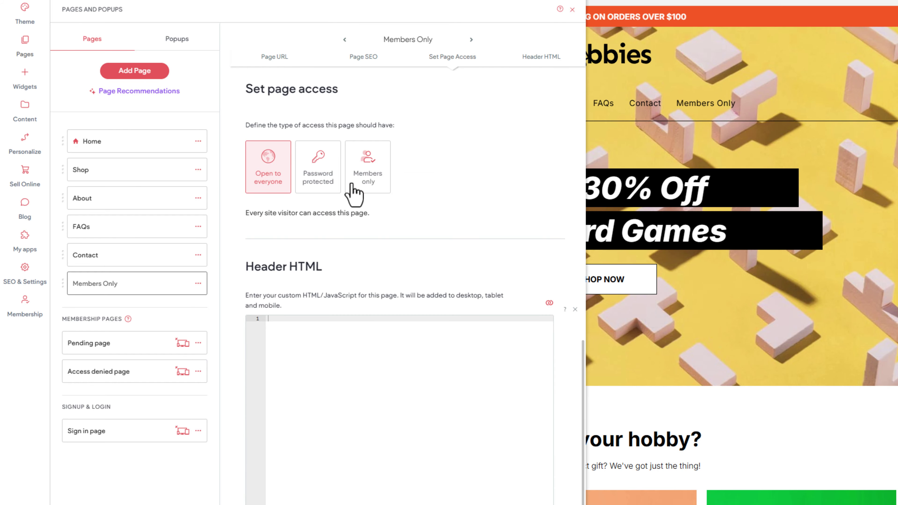
left_click(350, 191)
left_click(331, 254)
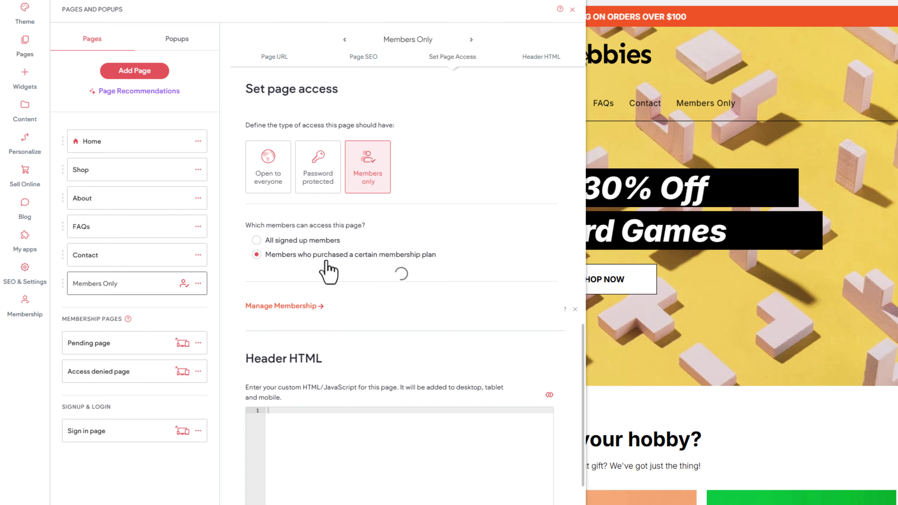
left_click(326, 275)
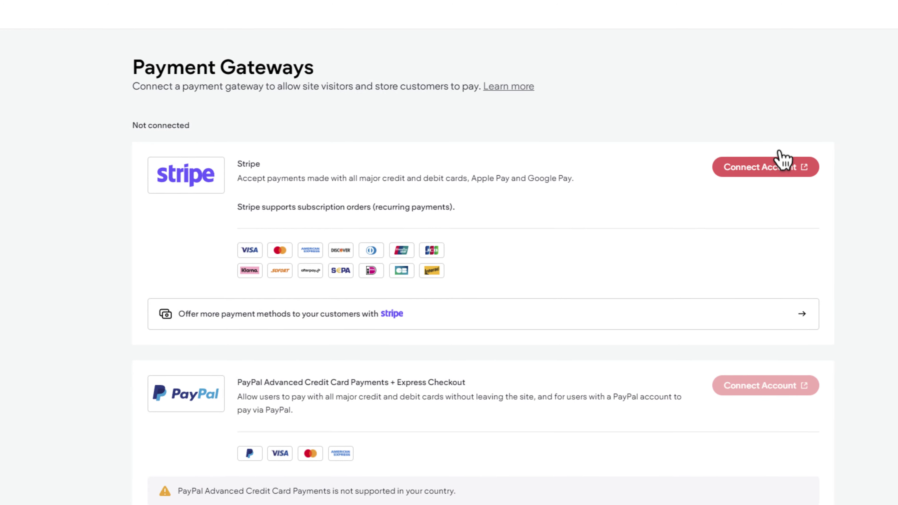
- Browse the Site Dashboard's Payment Gateways, Membership Plans and Membership Settings pages
scroll(779, 159, "down", 8)
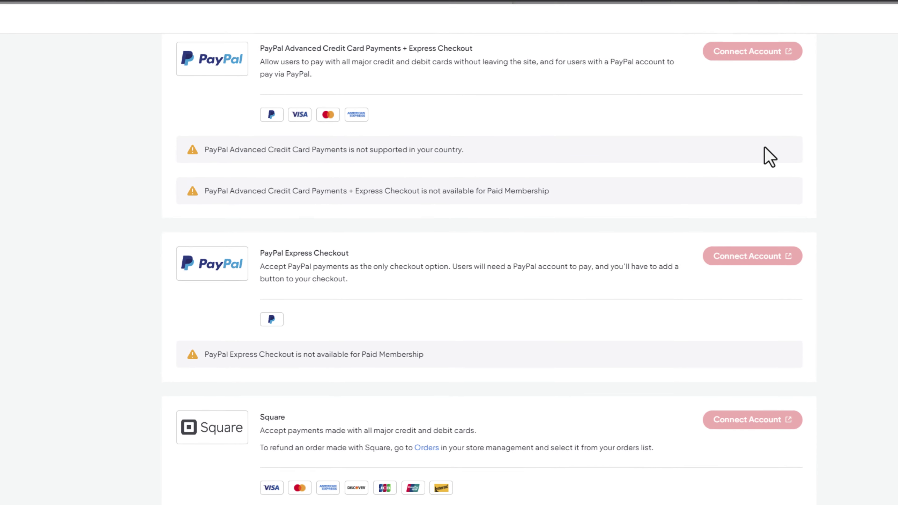
scroll(764, 154, "up", 5)
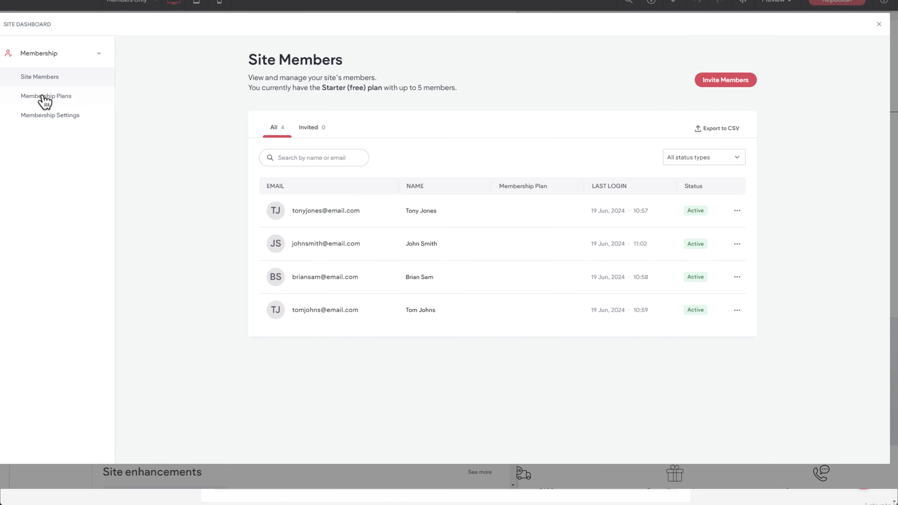
left_click(42, 96)
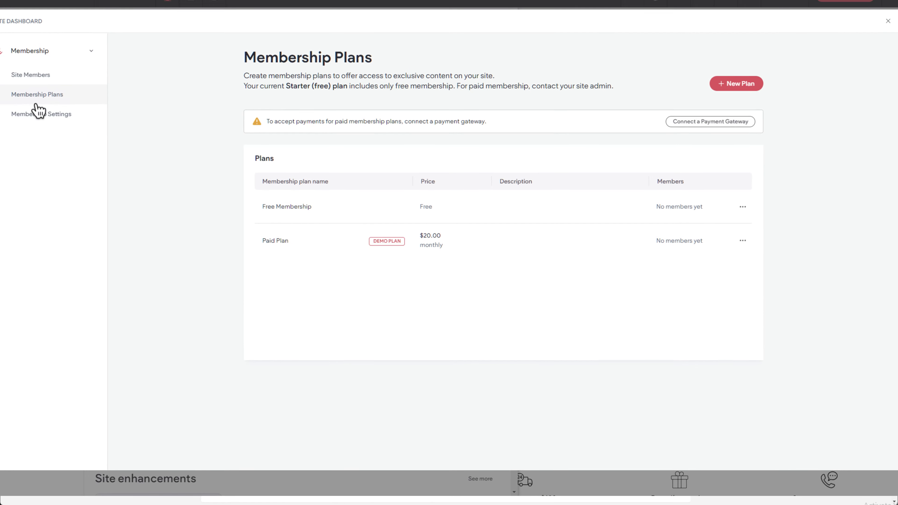
left_click(39, 114)
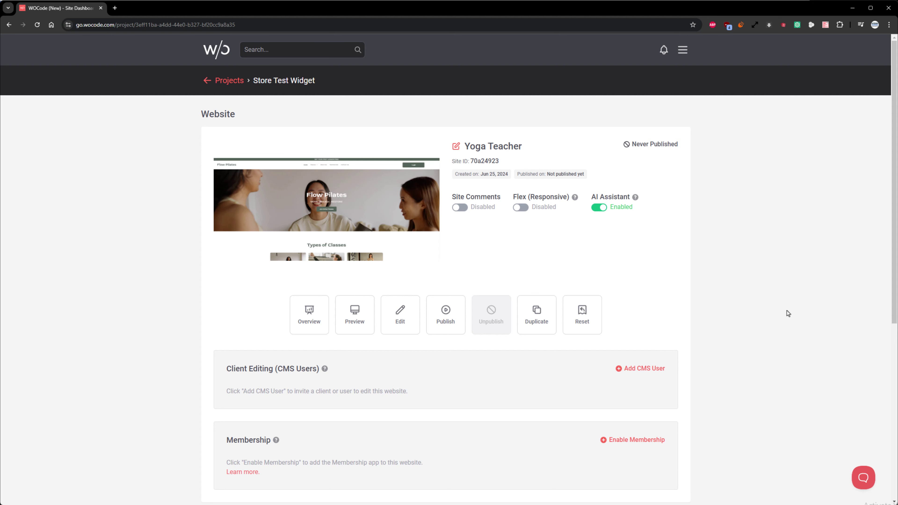
- Enable membership on the Yoga Teacher website by subscribing to the free Starter plan
scroll(786, 310, "down", 2)
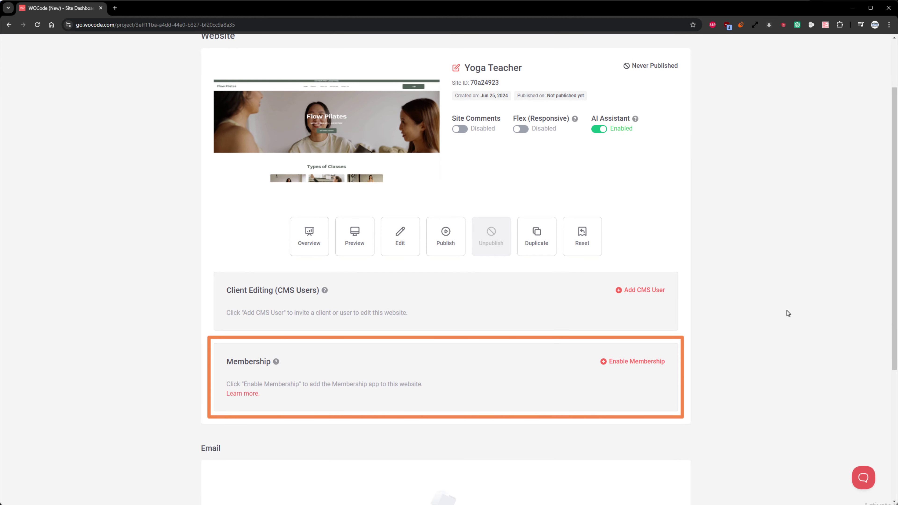
left_click(625, 363)
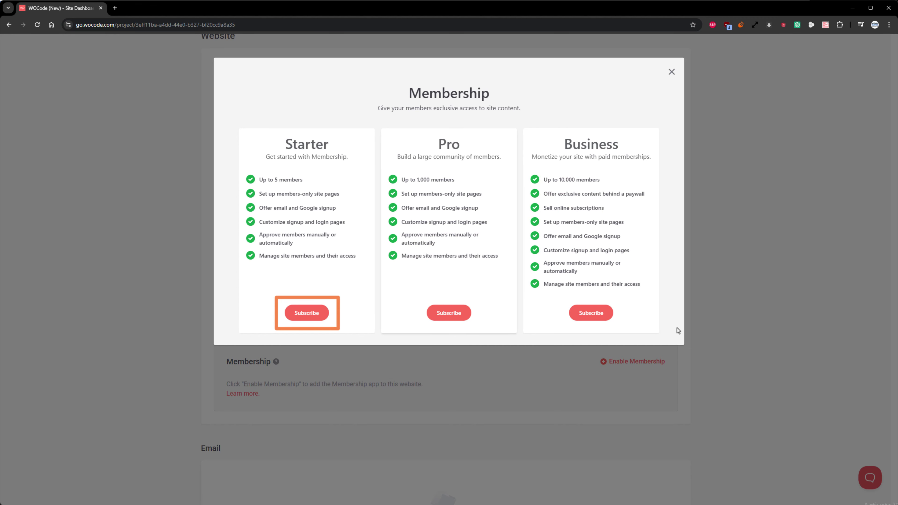
left_click(316, 314)
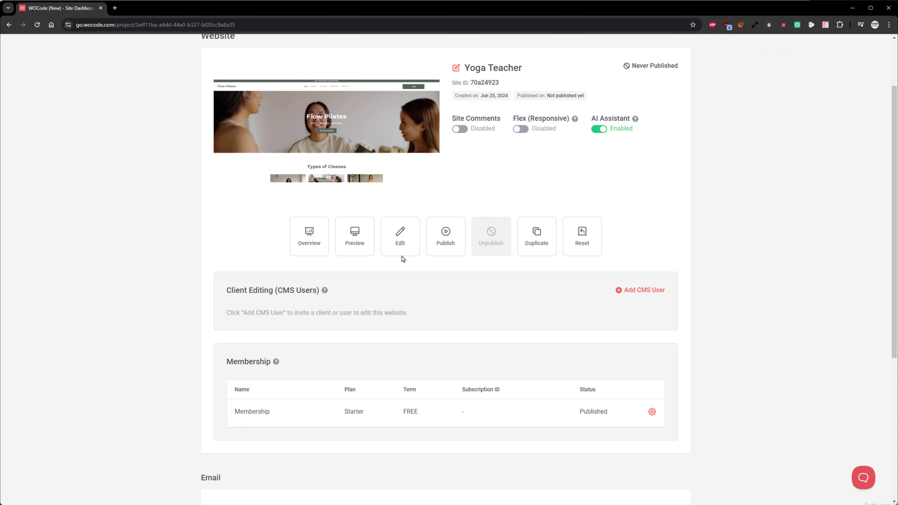
scroll(396, 247, "up", 2)
left_click(372, 213)
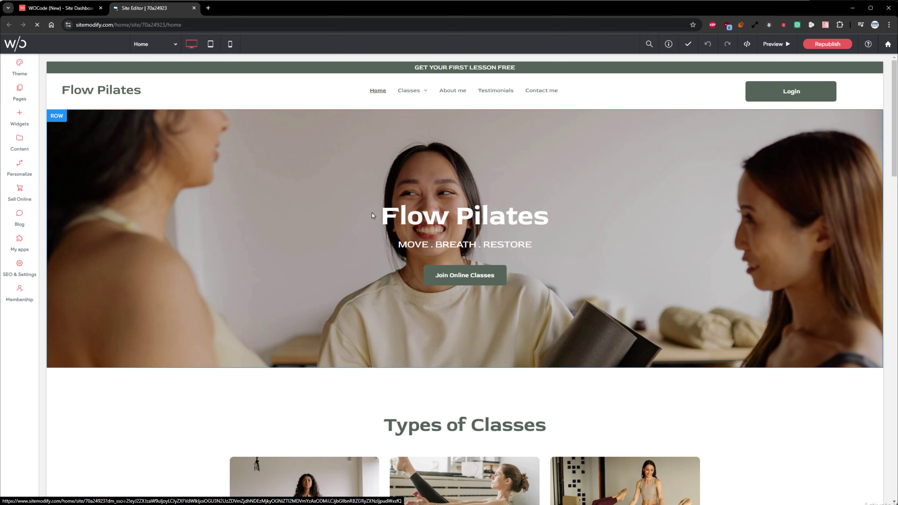
- Review the Beginner lessons page under Classes, then return to the Home page
left_click(26, 95)
left_click(58, 188)
left_click(85, 210)
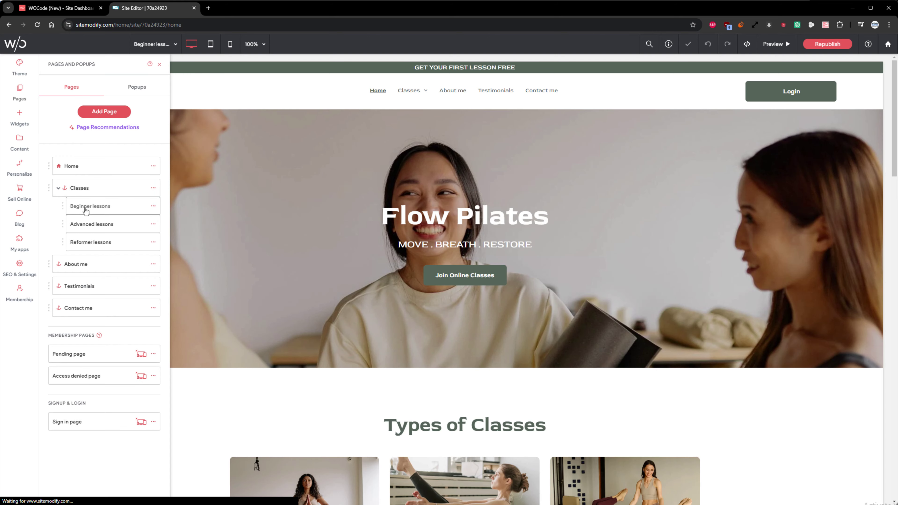
scroll(207, 215, "down", 10)
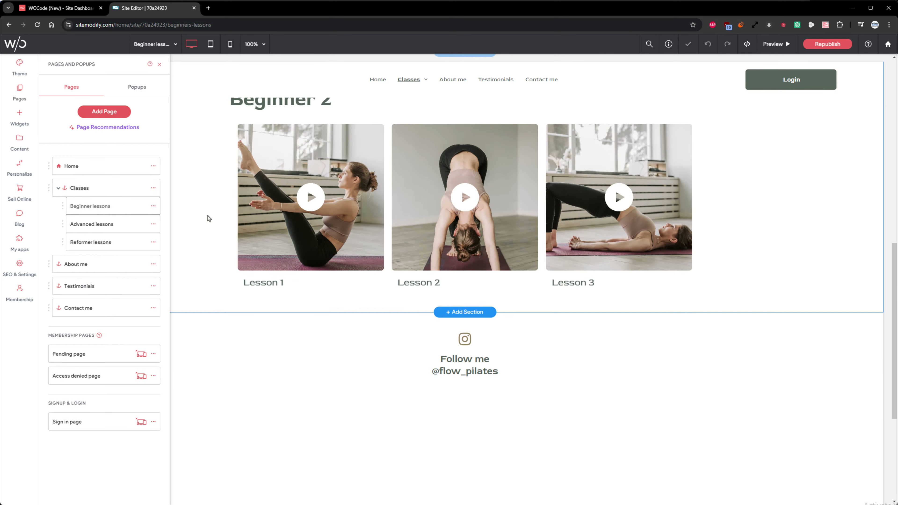
scroll(208, 215, "up", 10)
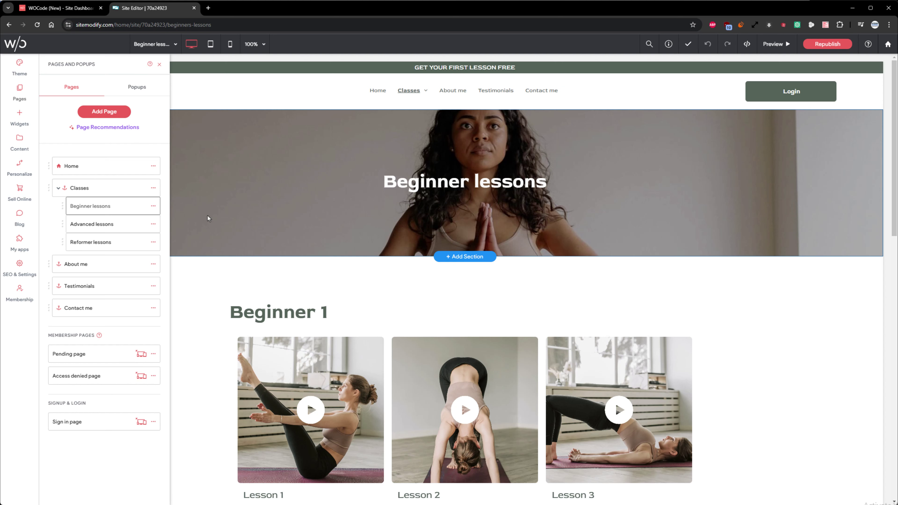
left_click(74, 173)
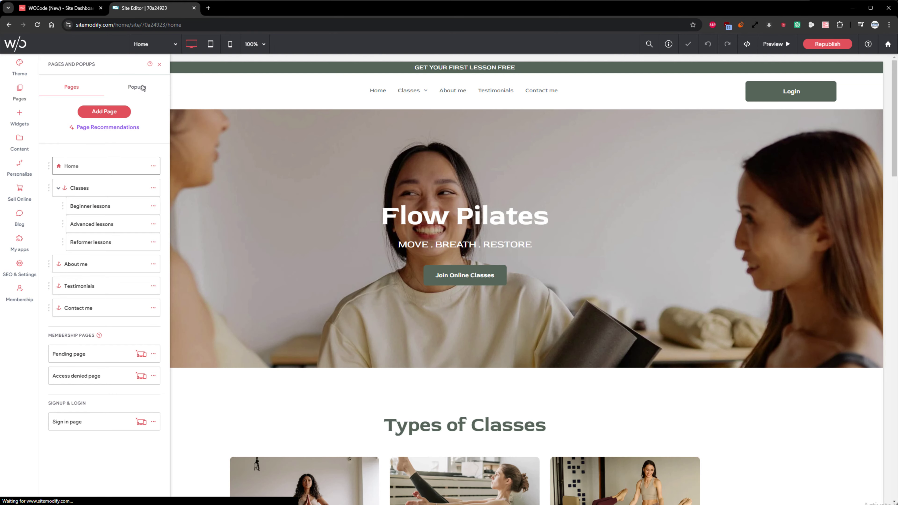
left_click(159, 65)
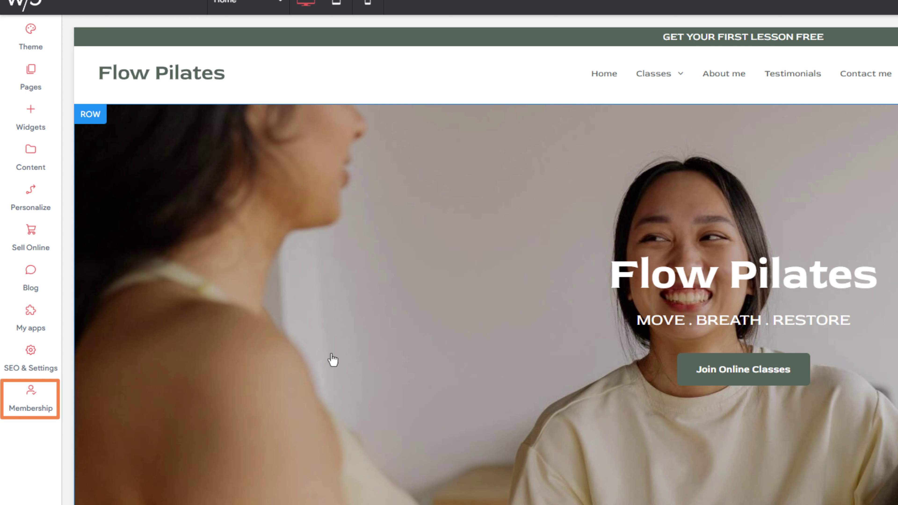
left_click(34, 399)
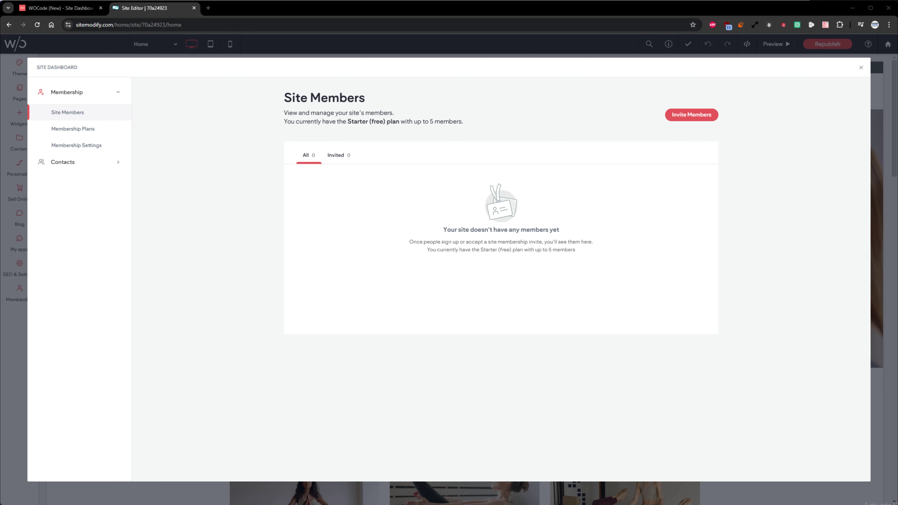
left_click(861, 70)
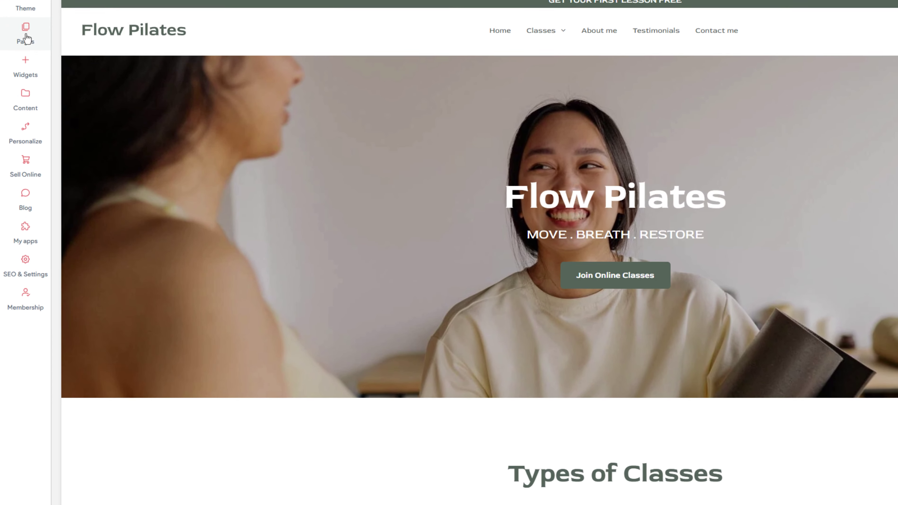
- Check the Beginner lessons page access settings unchanged, then go to the Membership dashboard
left_click(27, 35)
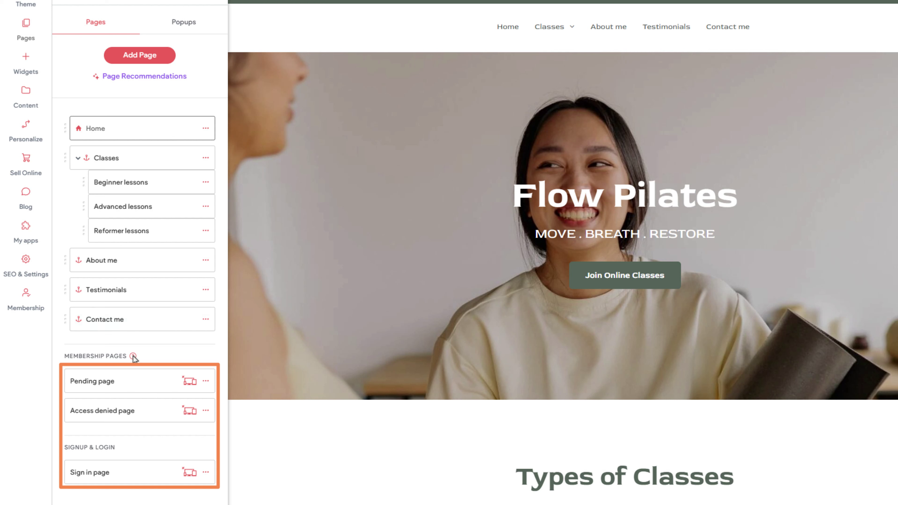
mouse_move(133, 357)
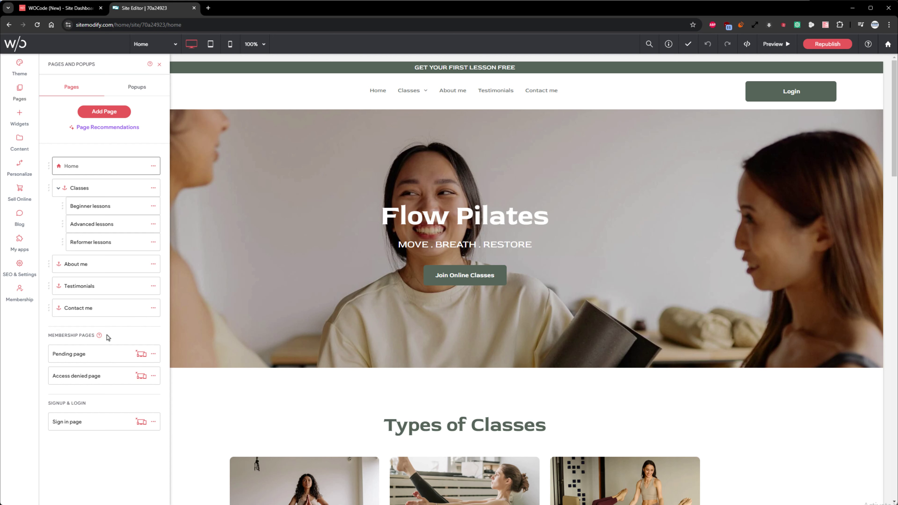
left_click(154, 203)
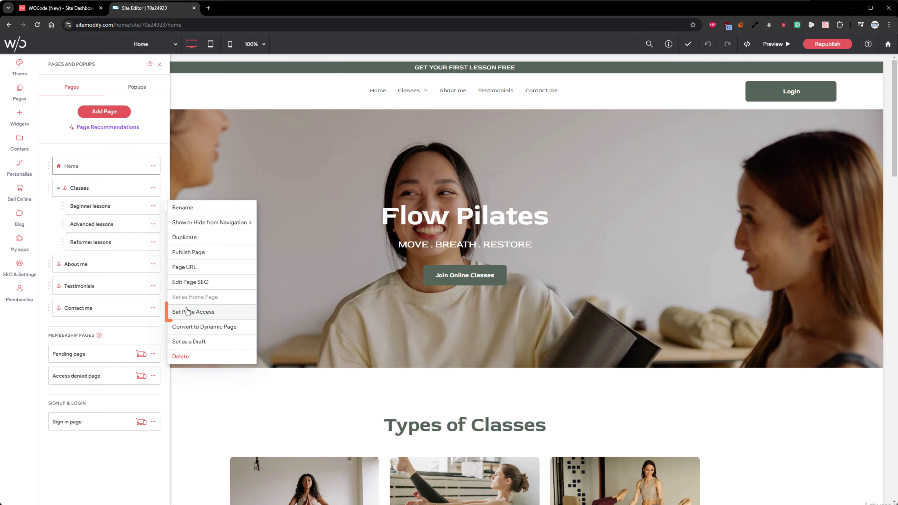
left_click(220, 318)
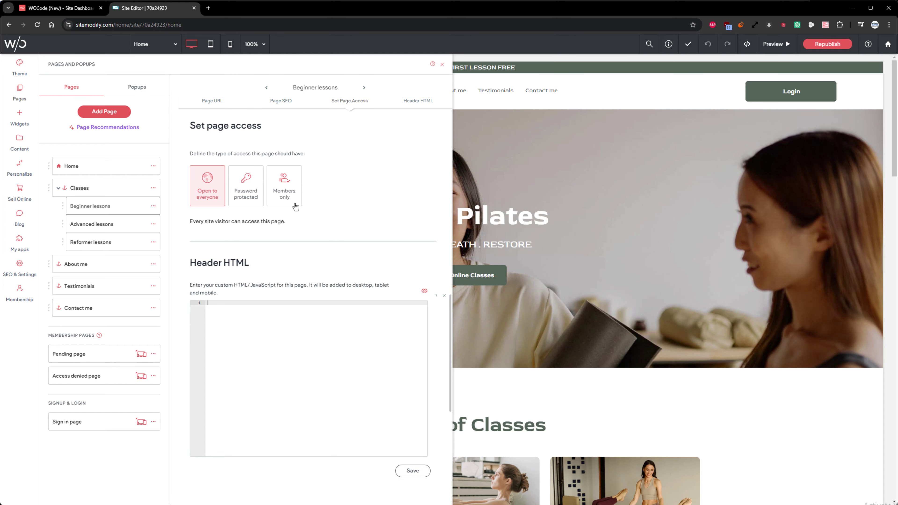
left_click(442, 64)
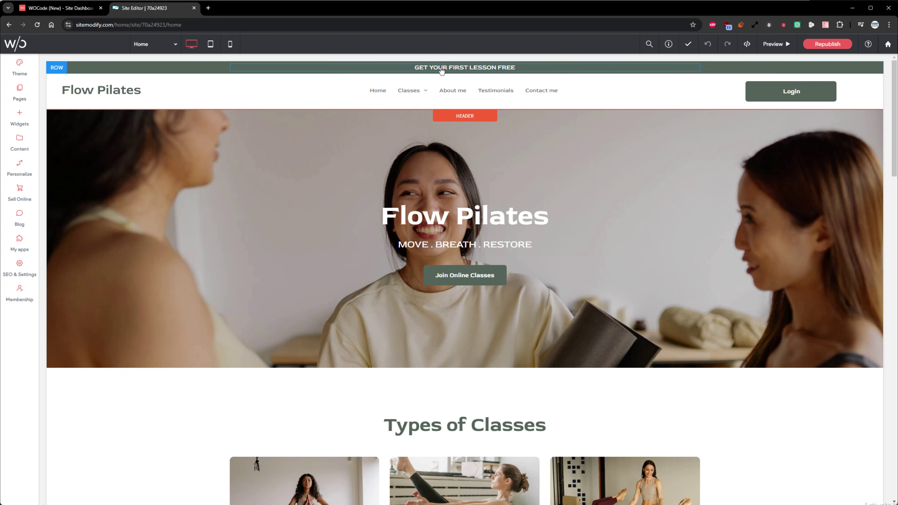
left_click(21, 296)
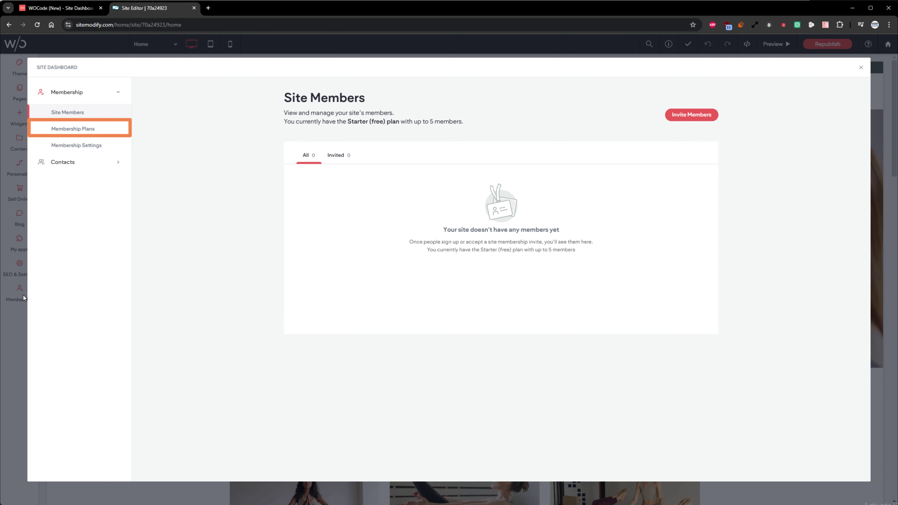
- Look over Membership Plans and Membership Settings, ending on the empty Membership Plans list
left_click(107, 133)
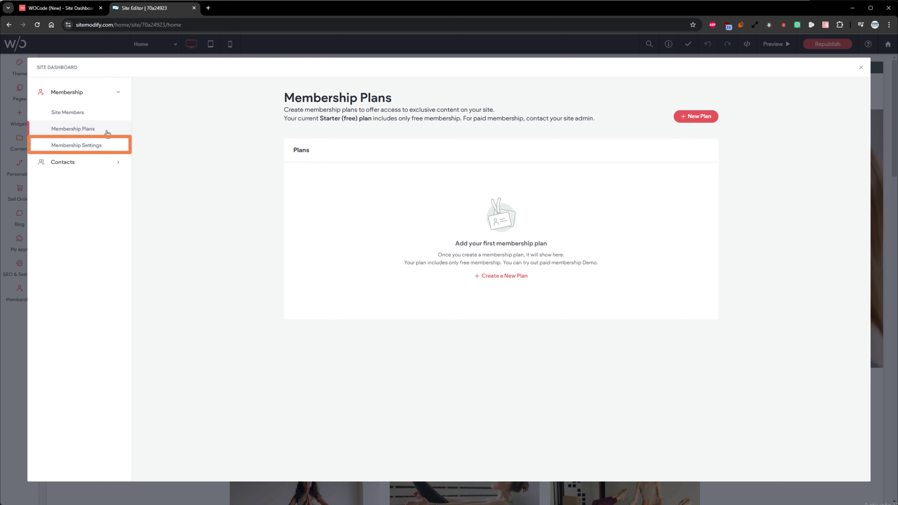
left_click(116, 151)
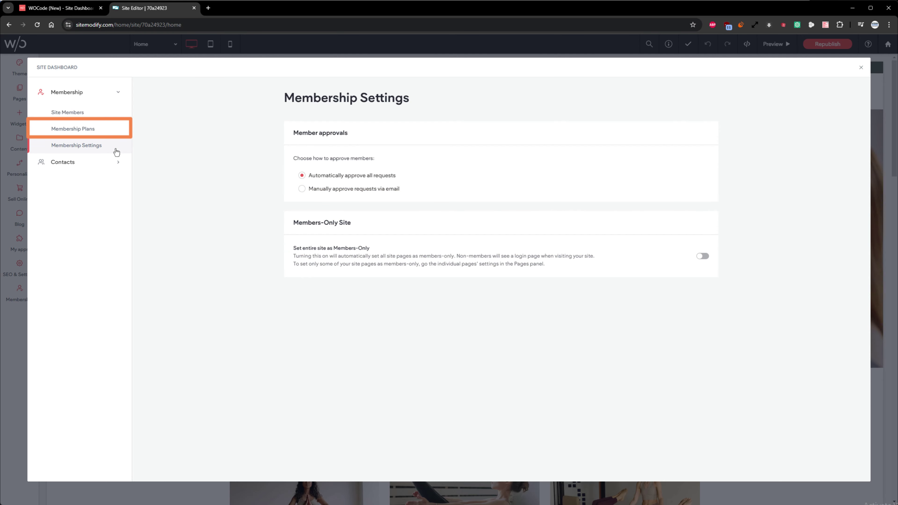
left_click(111, 133)
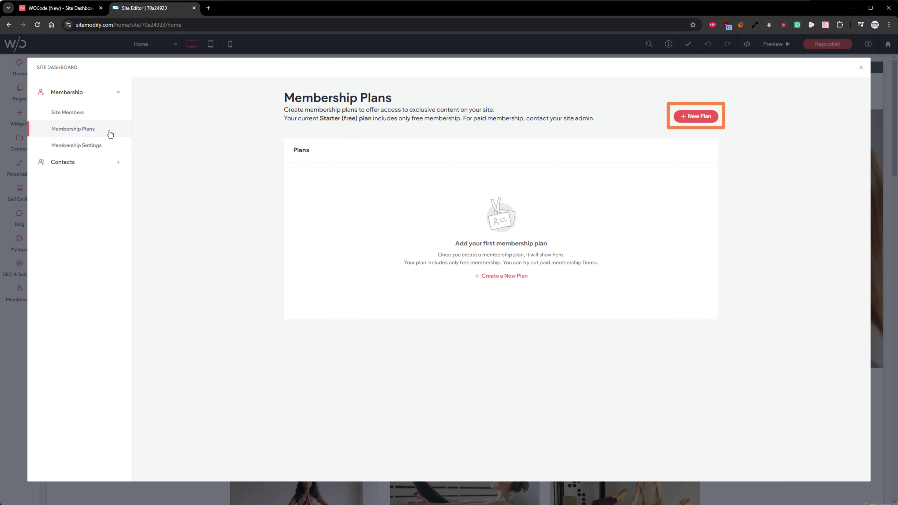
- Create a new plan named 'Beginner Lessons' with a pasted gentle-yoga description, set to Free
left_click(688, 116)
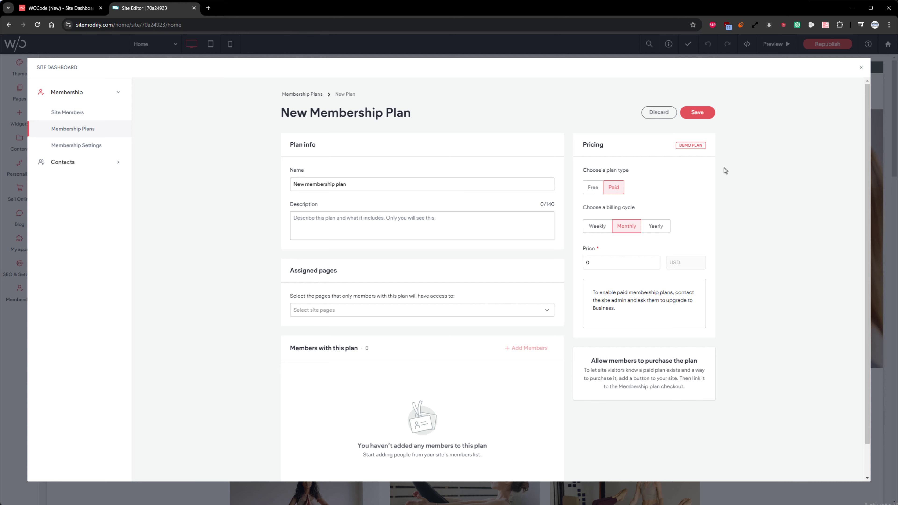
triple_click(423, 188)
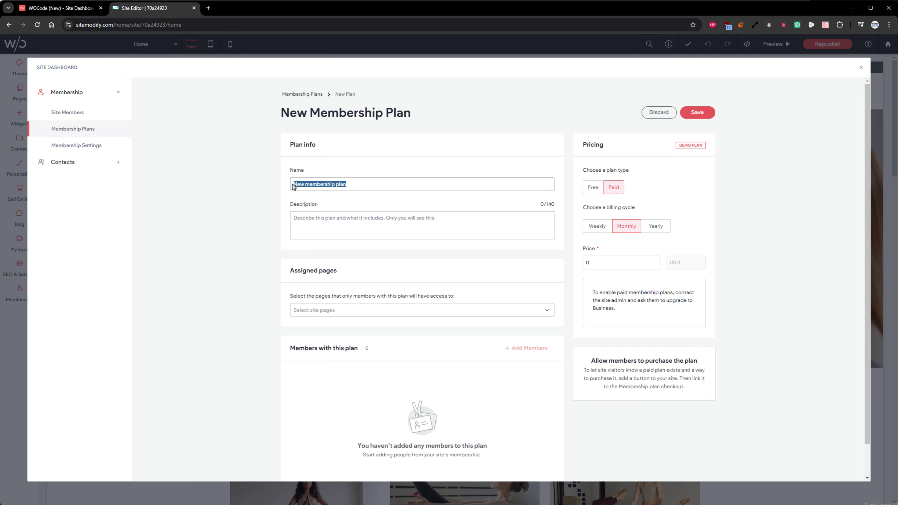
type("Beginner Lessons")
left_click(301, 218)
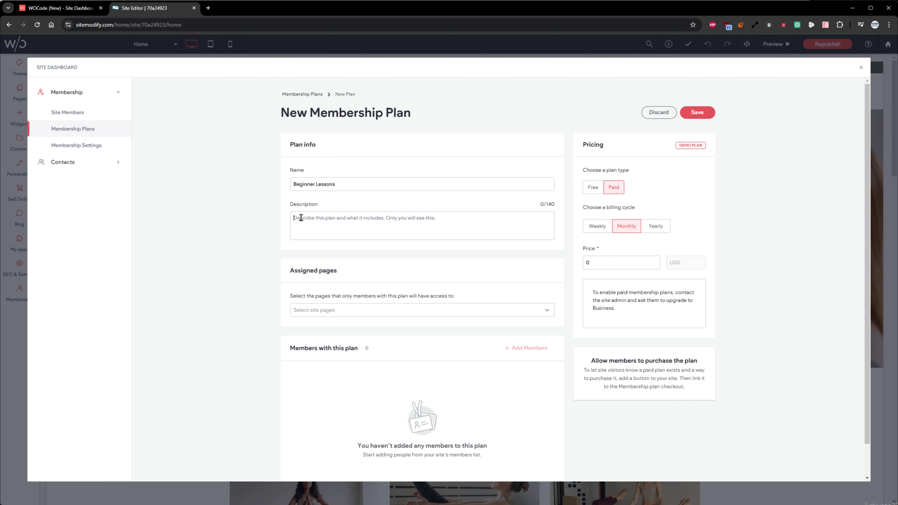
type("Ease into yoga with gentle poses to improve flexibility, balance, and relaxation. Perfect for all fitness levels!")
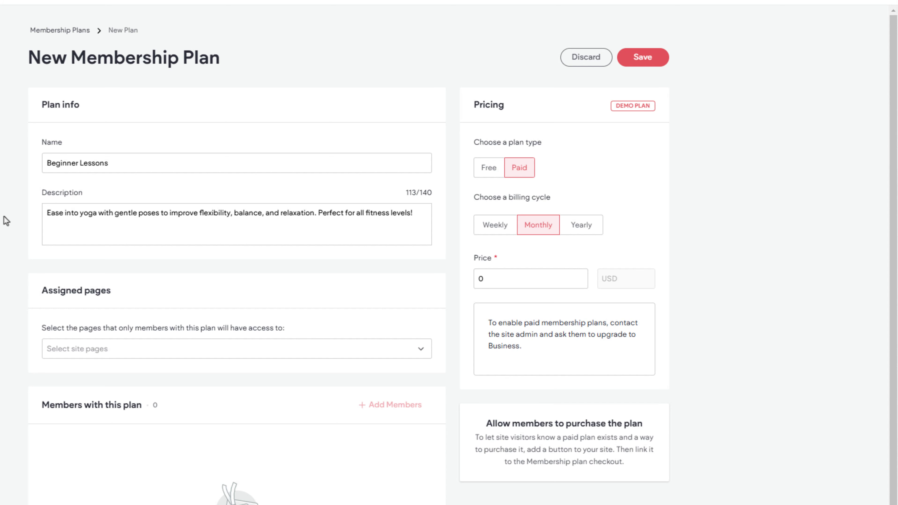
left_click(480, 177)
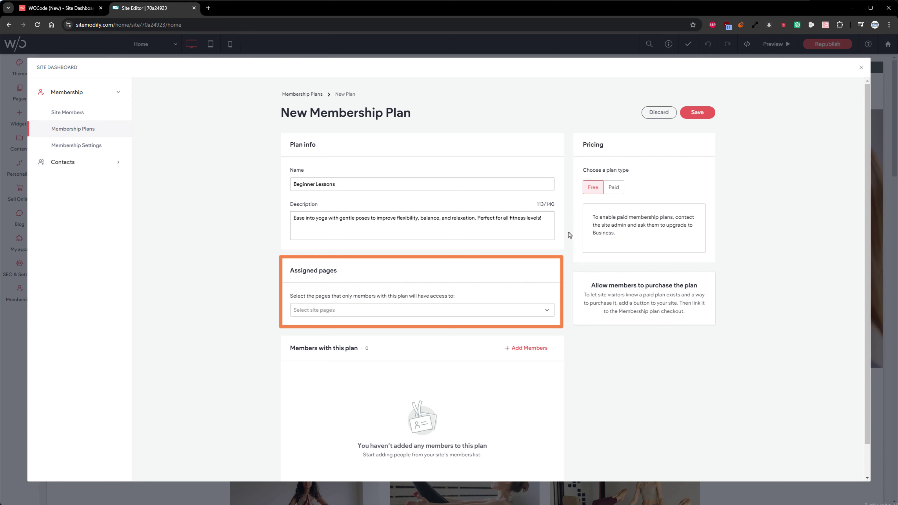
- Assign the Beginner lessons page to the plan as members-only and save the plan
left_click(547, 310)
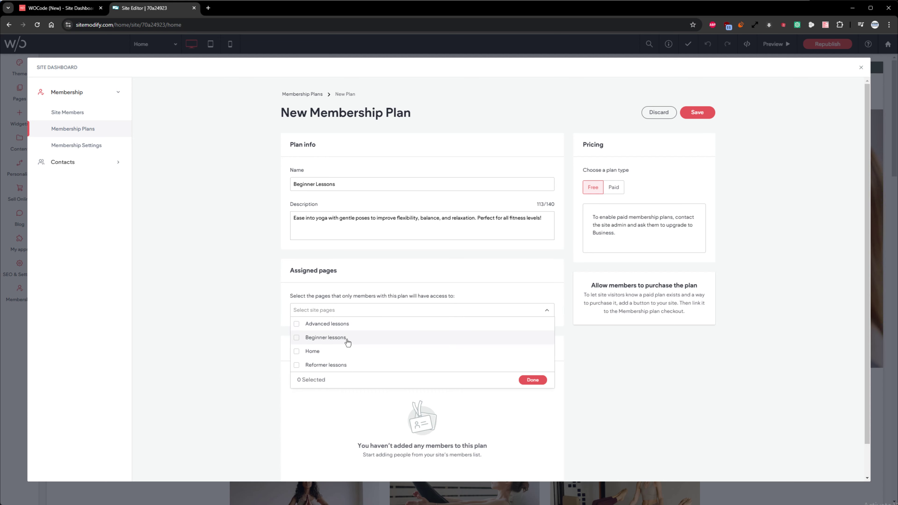
left_click(349, 340)
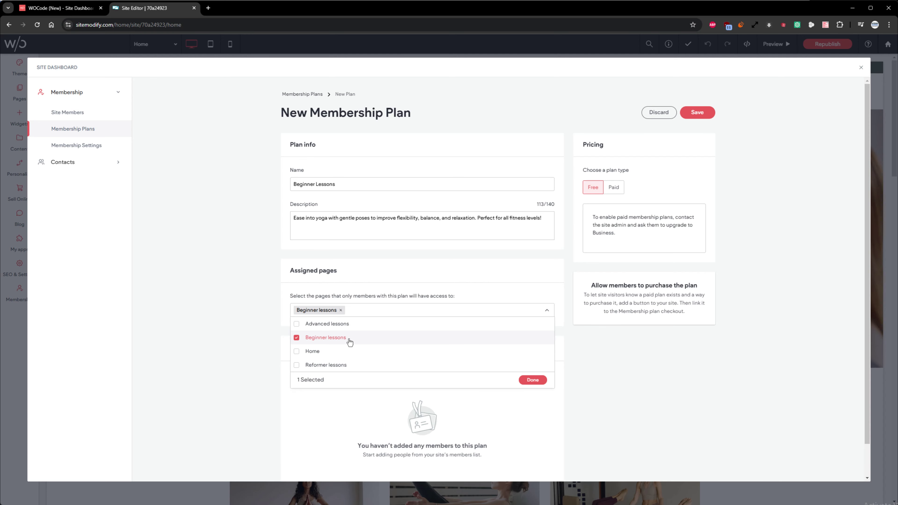
left_click(532, 380)
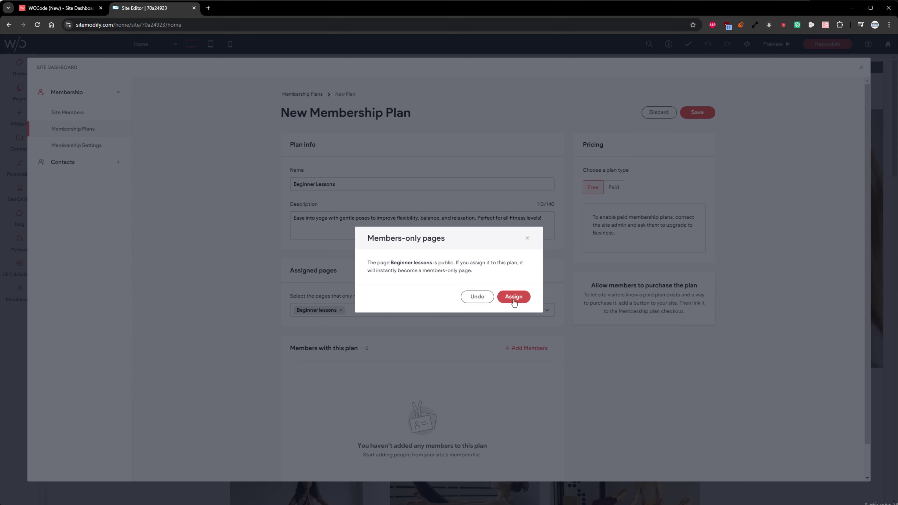
left_click(513, 297)
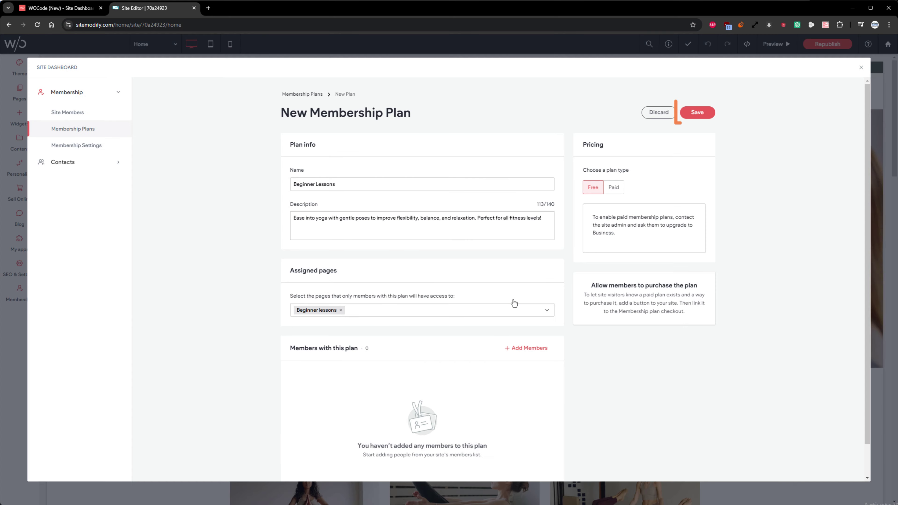
left_click(704, 116)
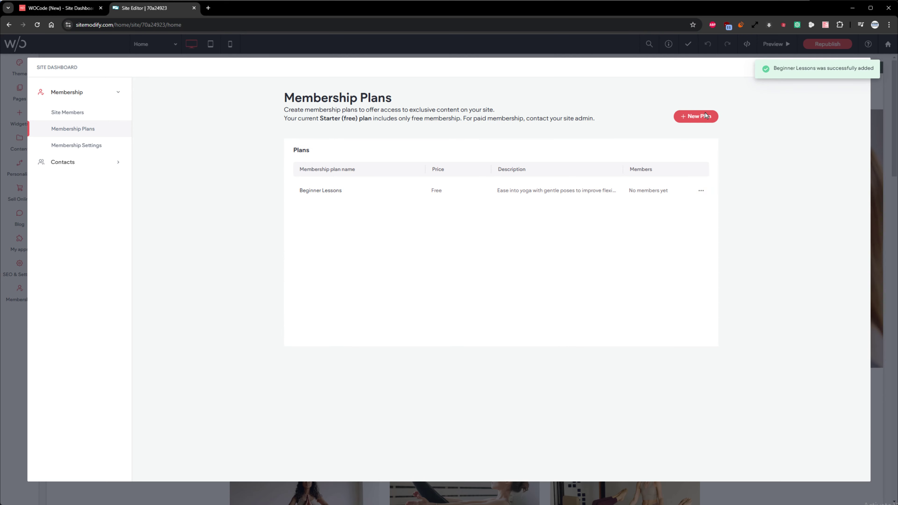
- Close the dashboard and change the Beginners class price on the home page from $25 to Free
left_click(861, 70)
scroll(417, 251, "down", 6)
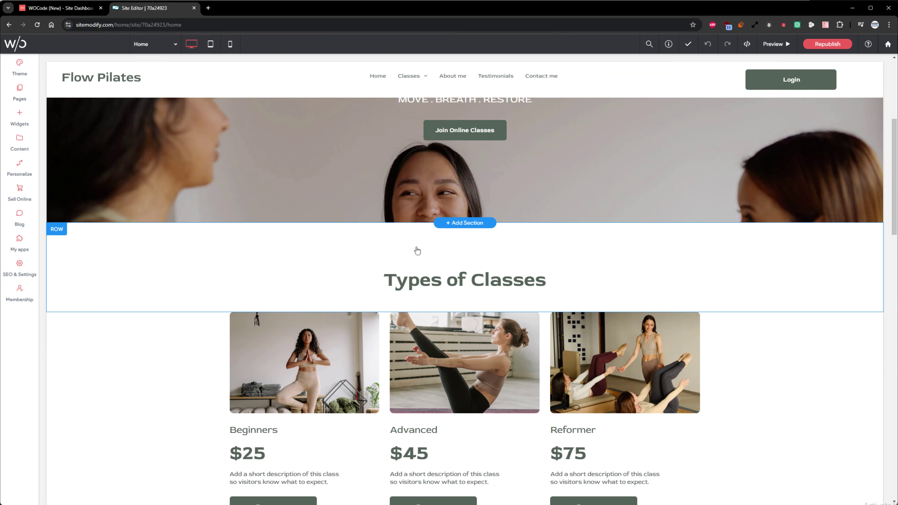
left_click(264, 363)
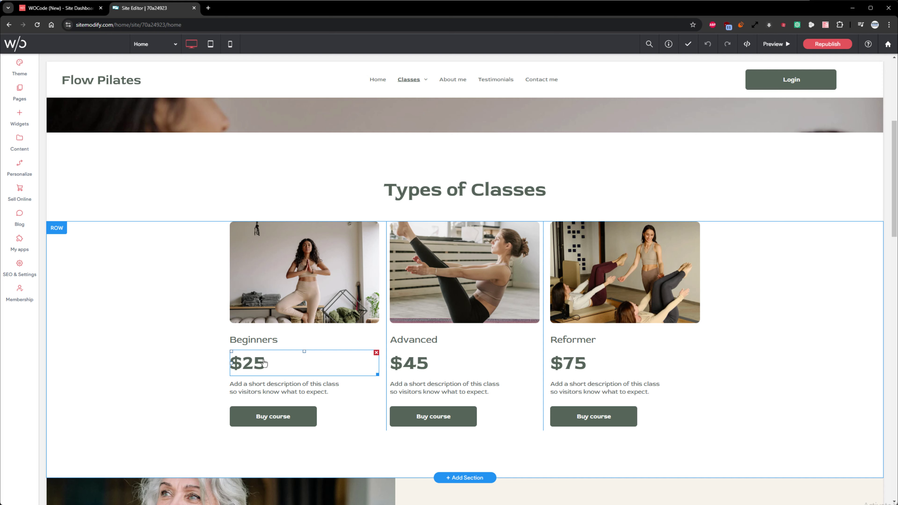
double_click(265, 362)
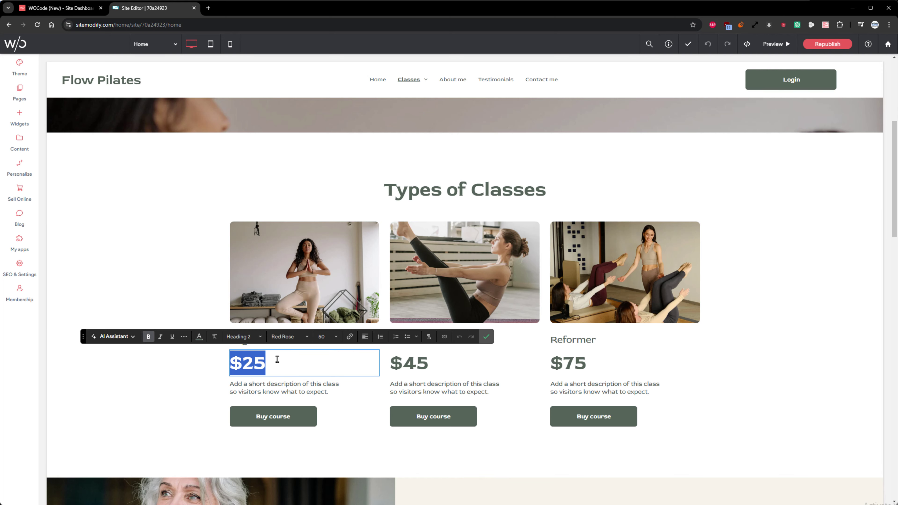
type("Free")
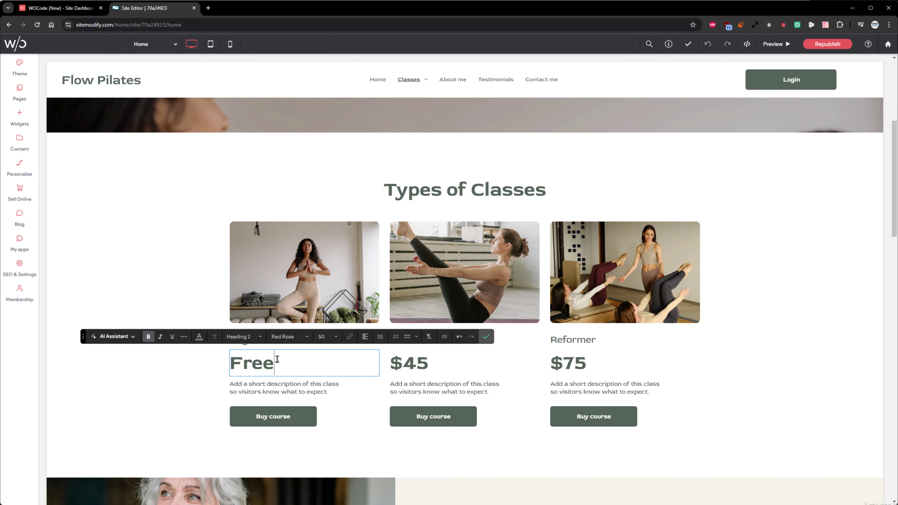
left_click(487, 338)
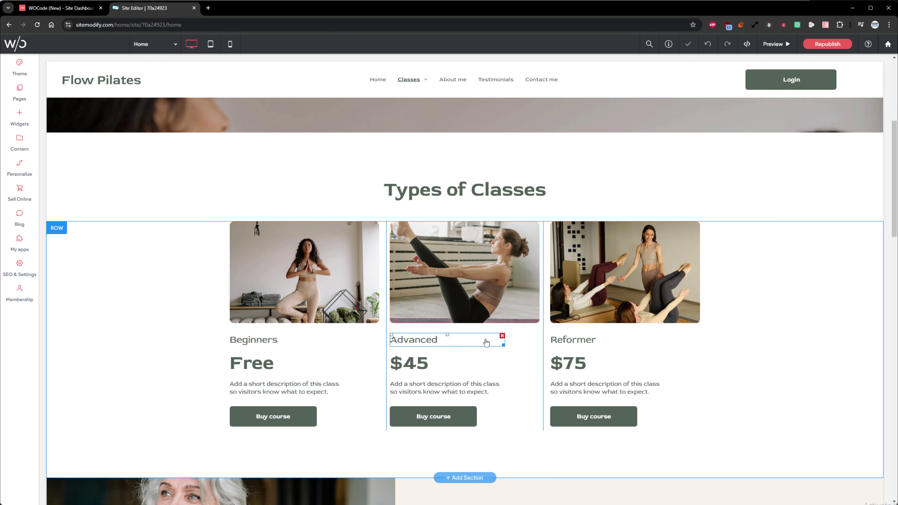
- Relabel the Beginners button 'Start Now' and link it to the $0.00 Beginner Lessons plan checkout
left_click(291, 418)
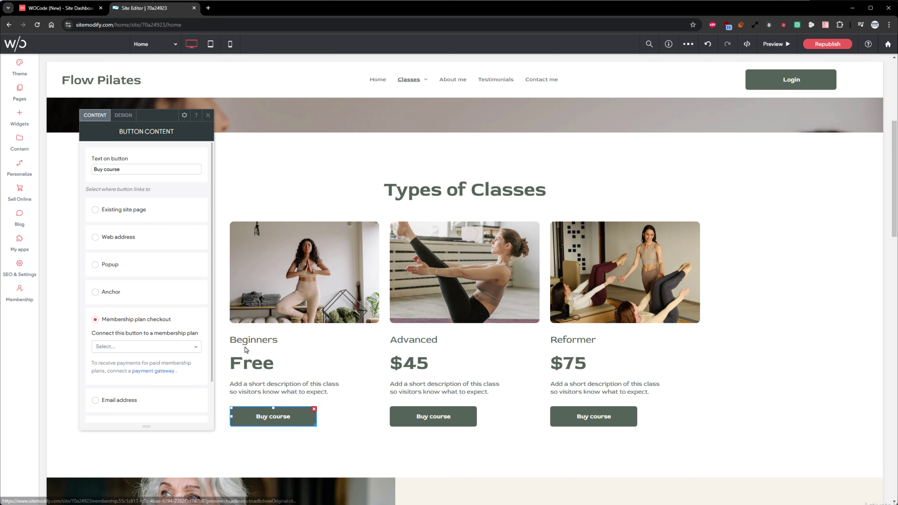
left_click_drag(121, 170, 88, 174)
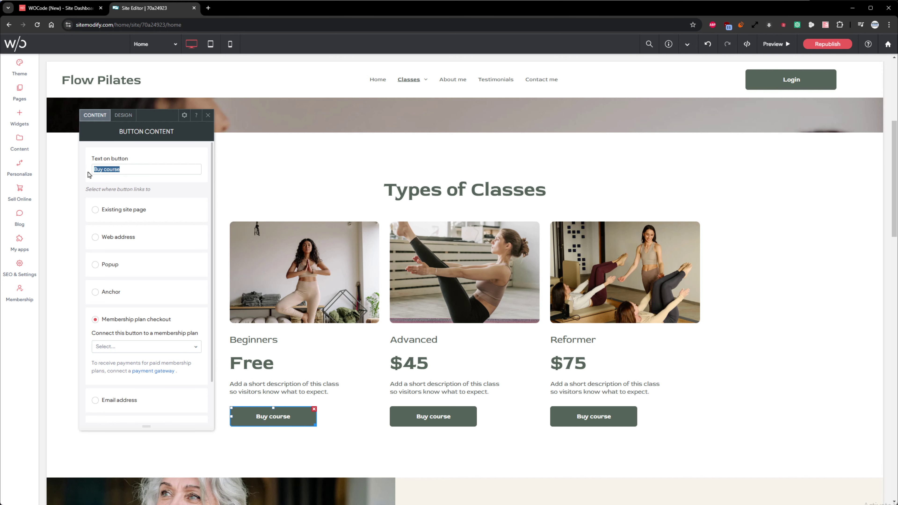
type("Start Now")
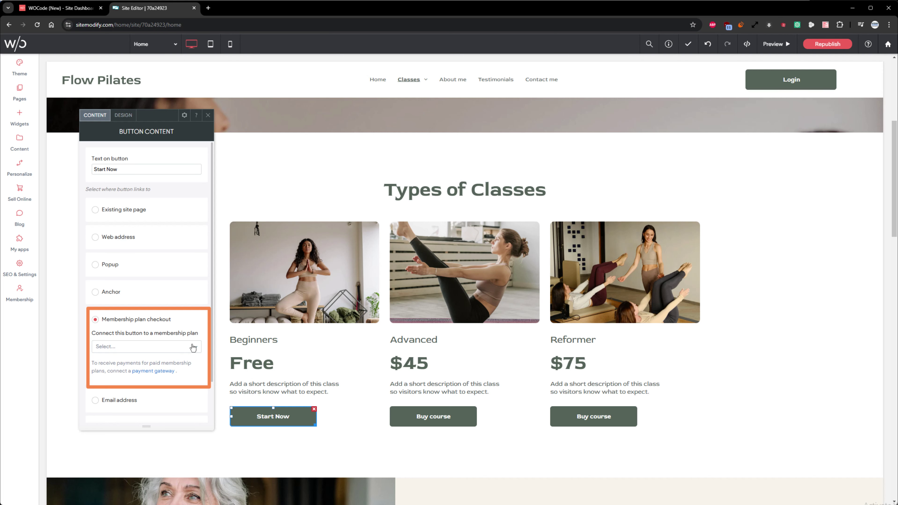
left_click(193, 348)
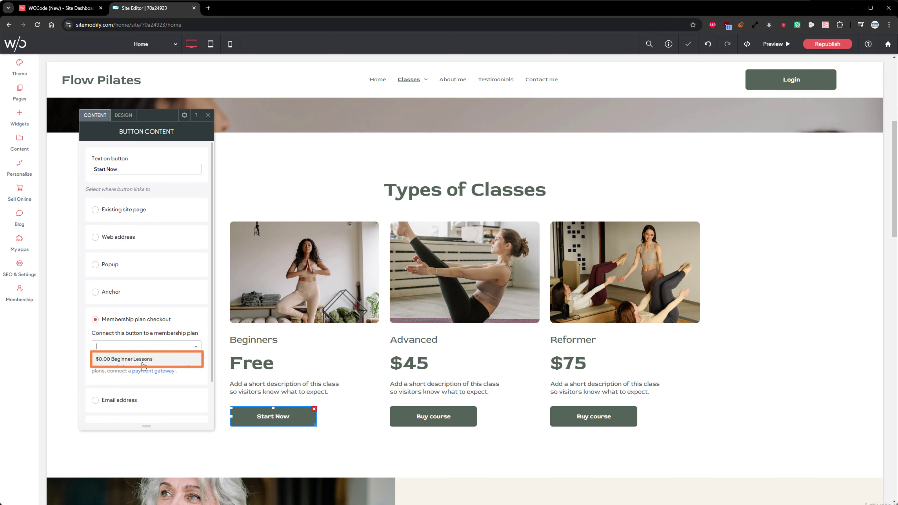
left_click(143, 363)
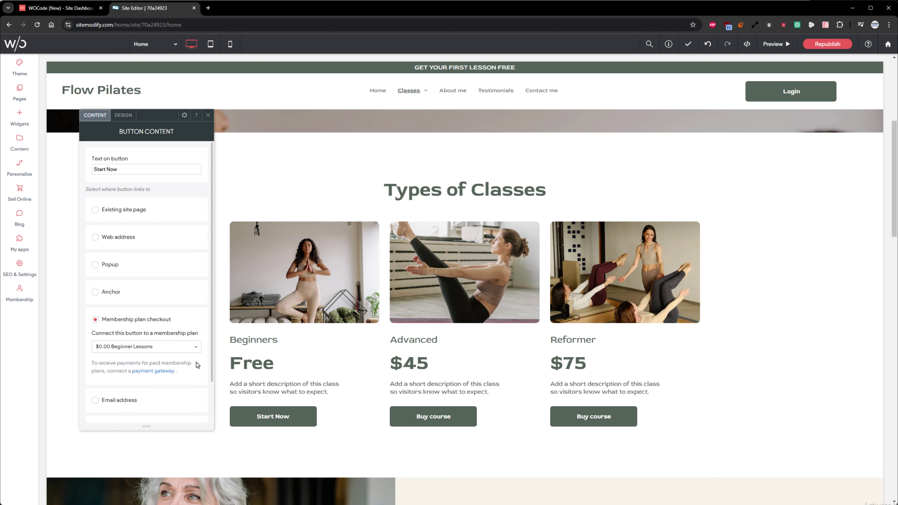
- Point the Start Now button at the Beginner lessons site page instead of the plan checkout
left_click(145, 219)
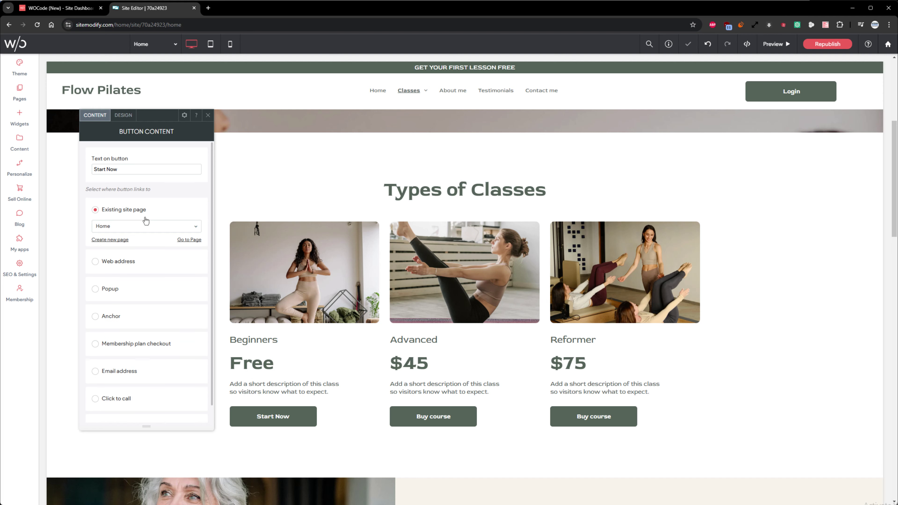
left_click(173, 229)
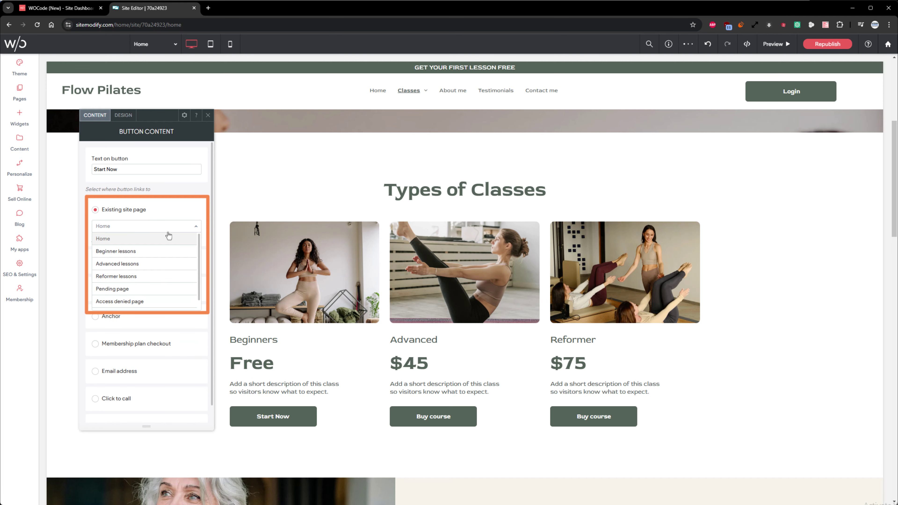
left_click(143, 251)
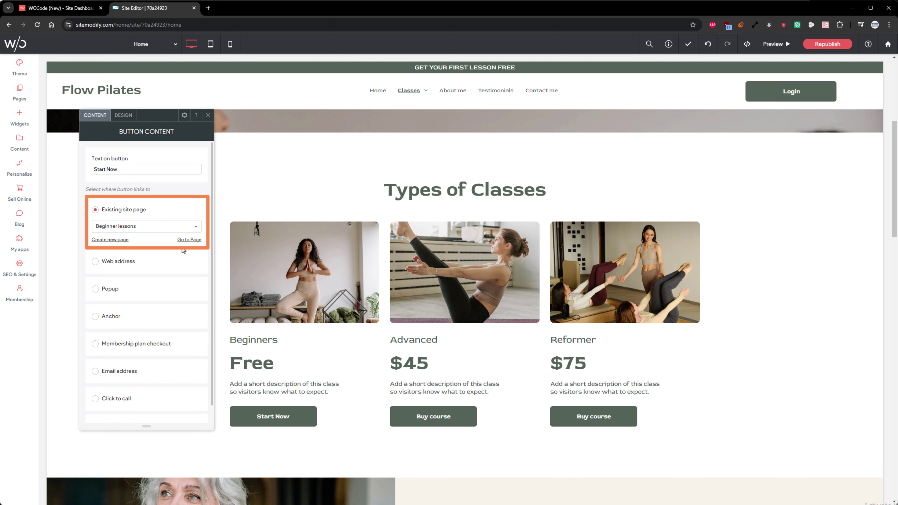
left_click(178, 345)
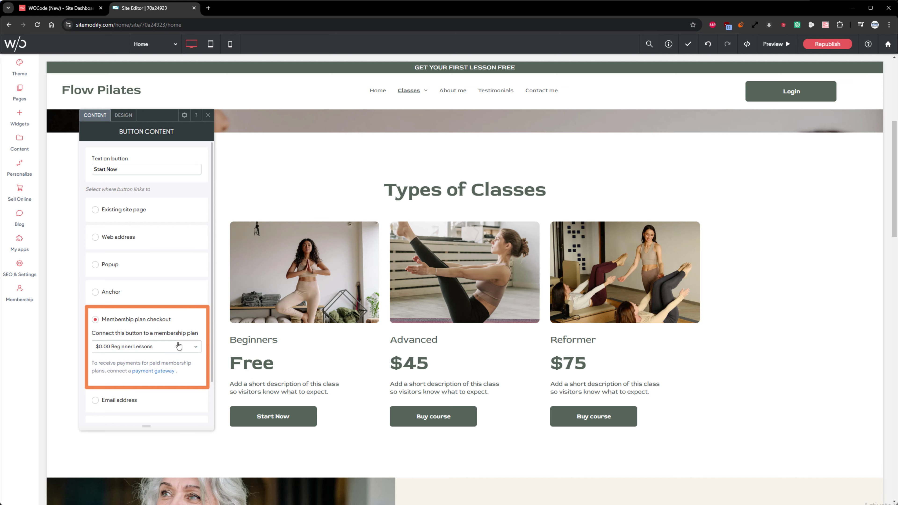
left_click(157, 211)
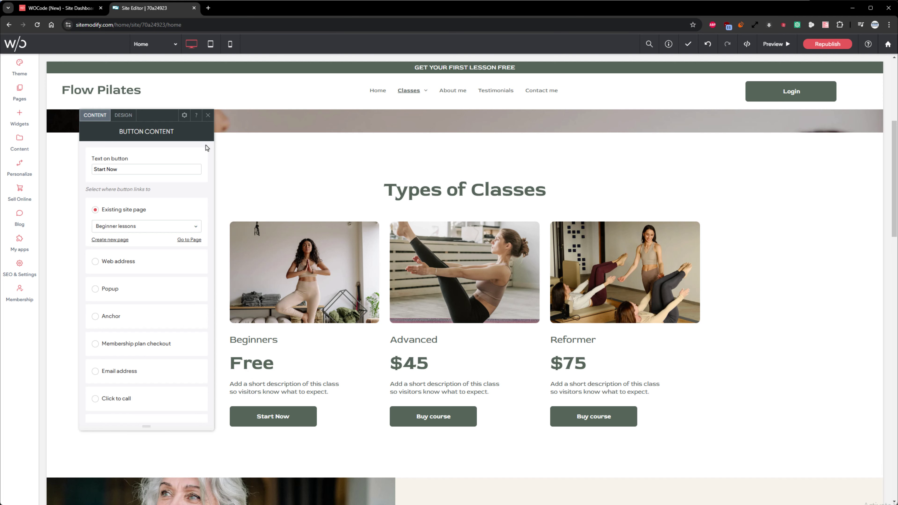
- Open the site preview at desktop size in a new tab and follow Start Now to Sign up
left_click(207, 115)
left_click(768, 52)
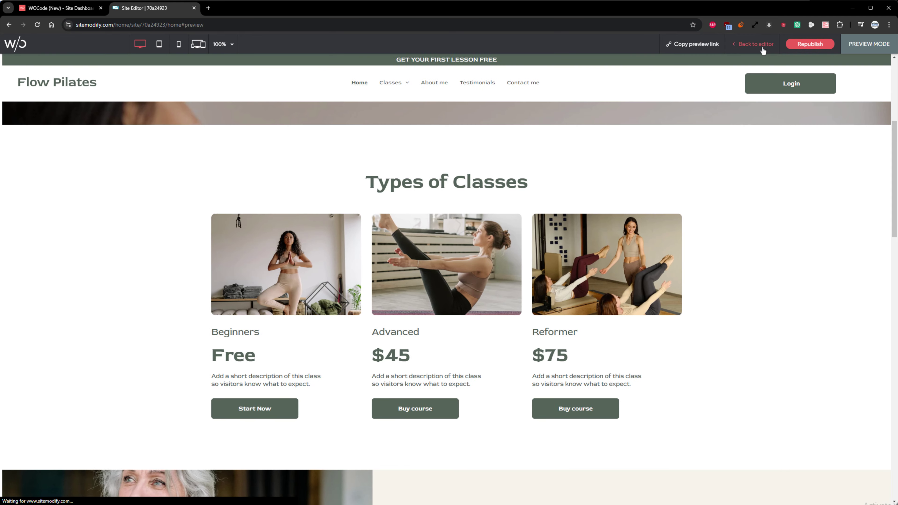
left_click(709, 44)
left_click(741, 44)
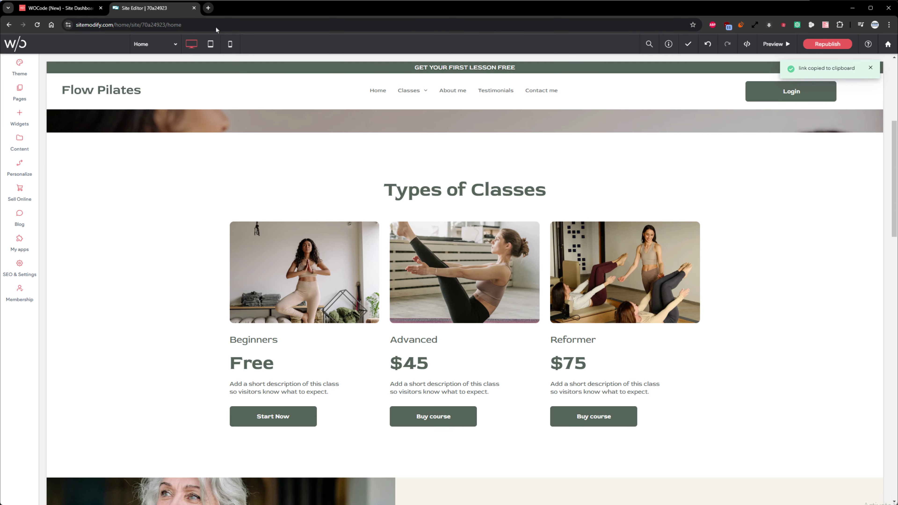
left_click(209, 8)
key("ctrl+v")
key("Return")
left_click(426, 44)
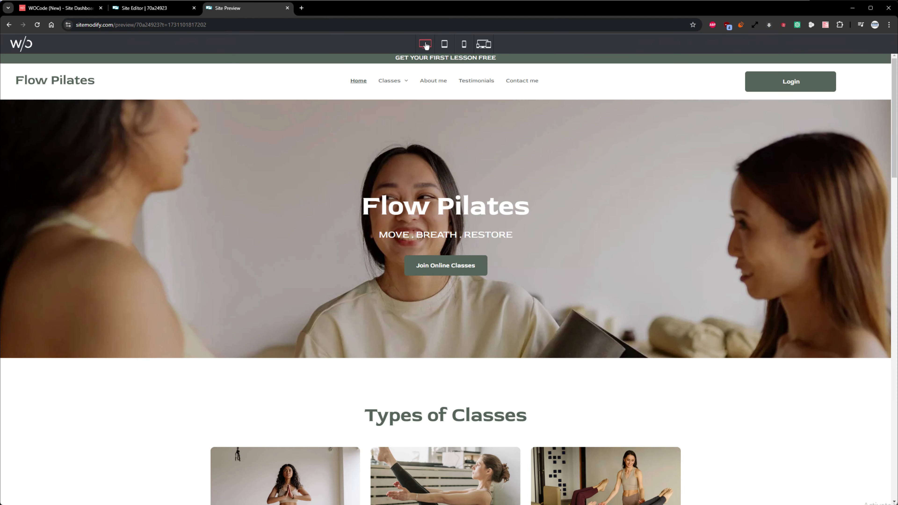
scroll(332, 254, "down", 5)
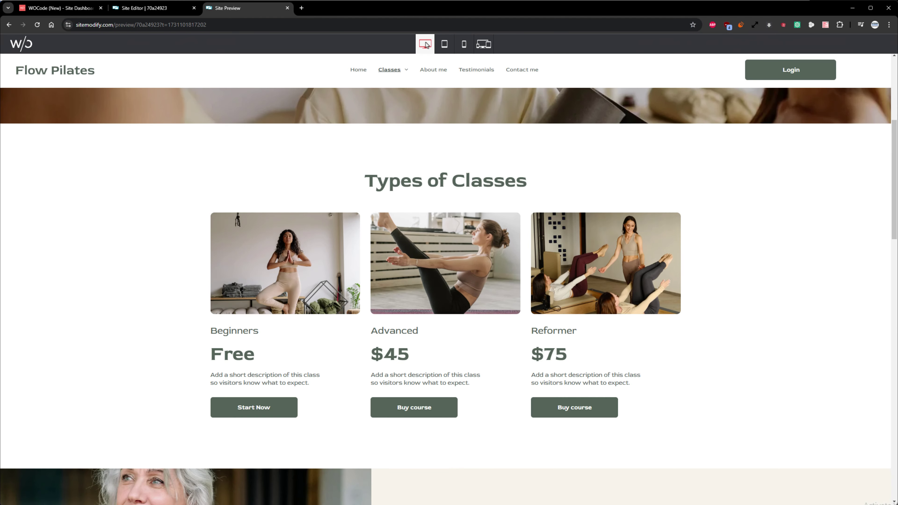
left_click(262, 407)
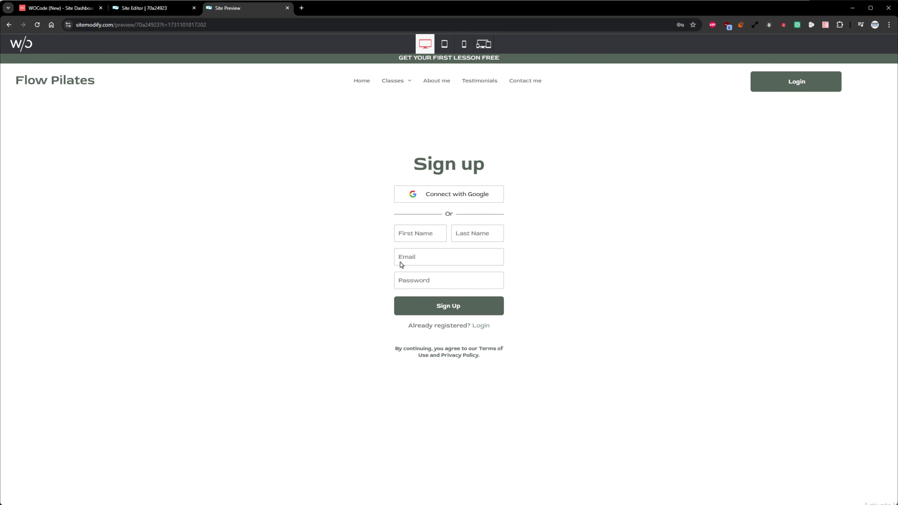
- Fill in the Sign up form with a test member's first name, last name and email
left_click(424, 234)
key("Tab")
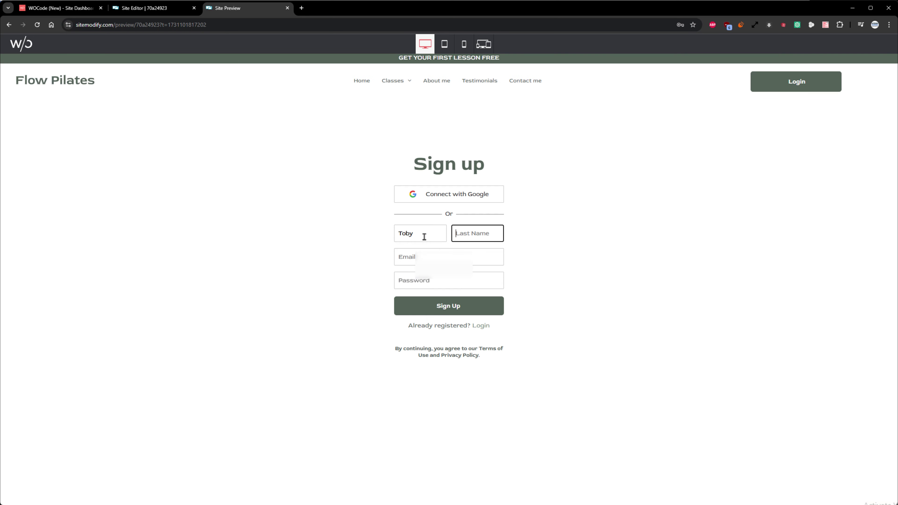
key("Tab")
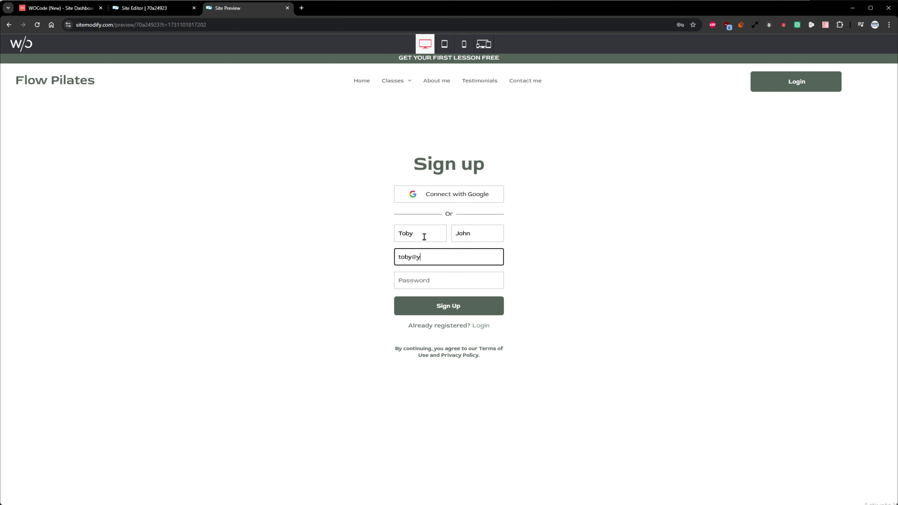
key("Tab")
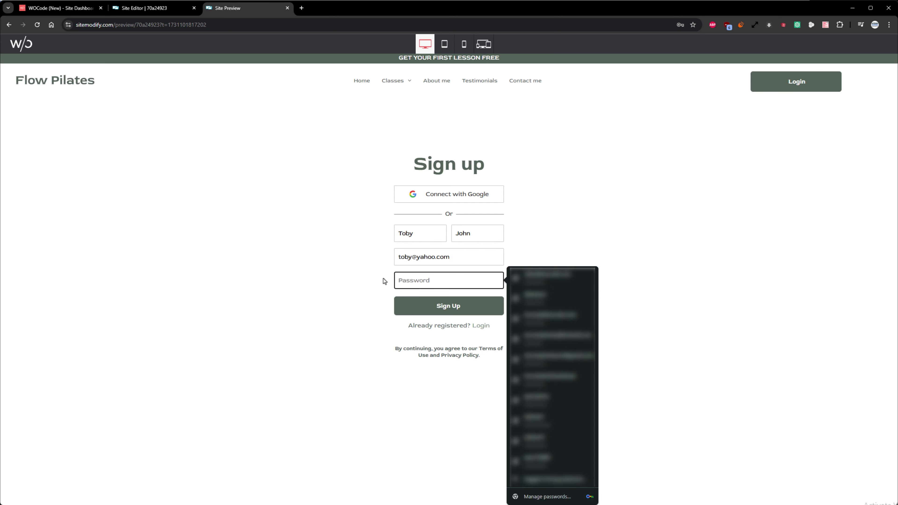
- Enter the password, submit the sign-up and review the Beginner lessons page
type("•••••••••••••")
left_click(429, 304)
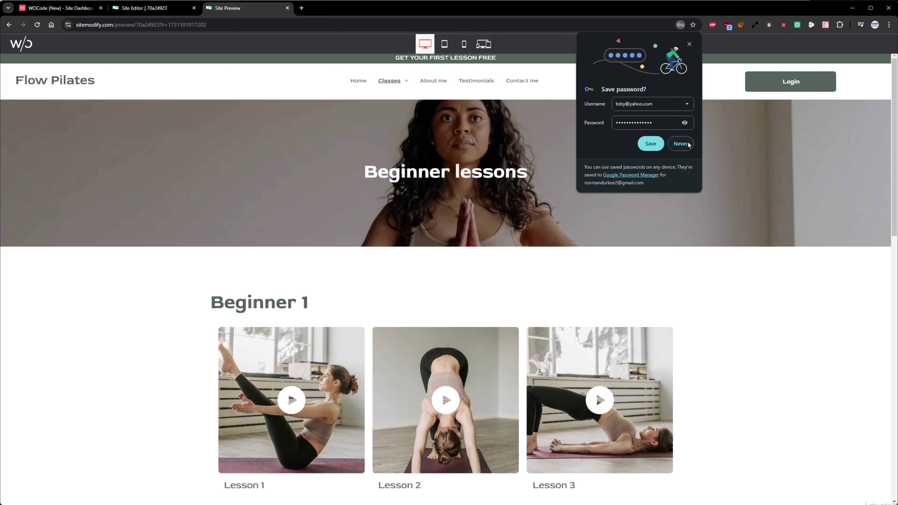
scroll(735, 306, "down", 5)
scroll(734, 307, "down", 5)
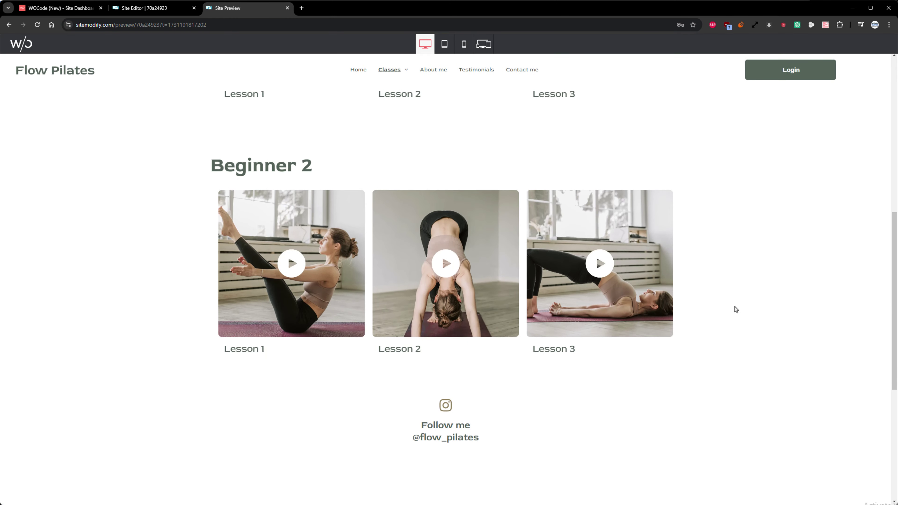
scroll(734, 303, "up", 10)
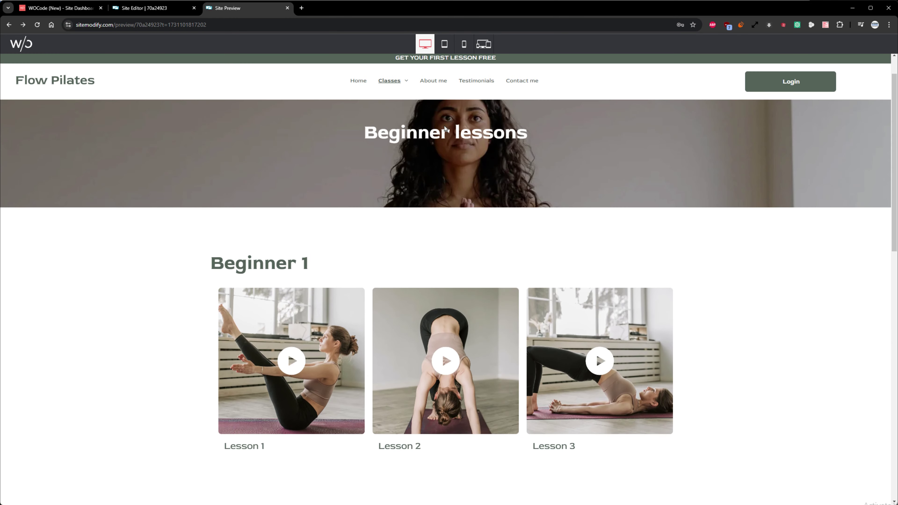
- Return to the home page and confirm Start Now leads back to Beginner lessons
left_click(361, 83)
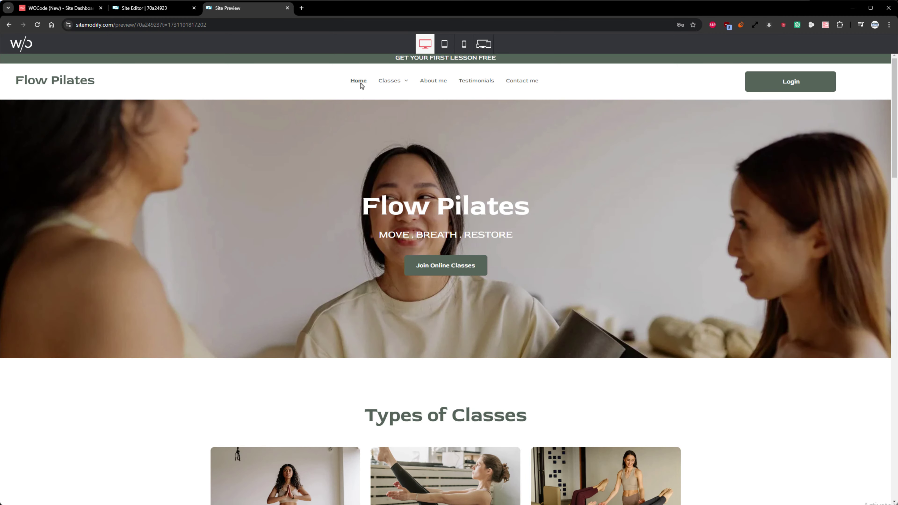
scroll(361, 83, "down", 6)
left_click(276, 412)
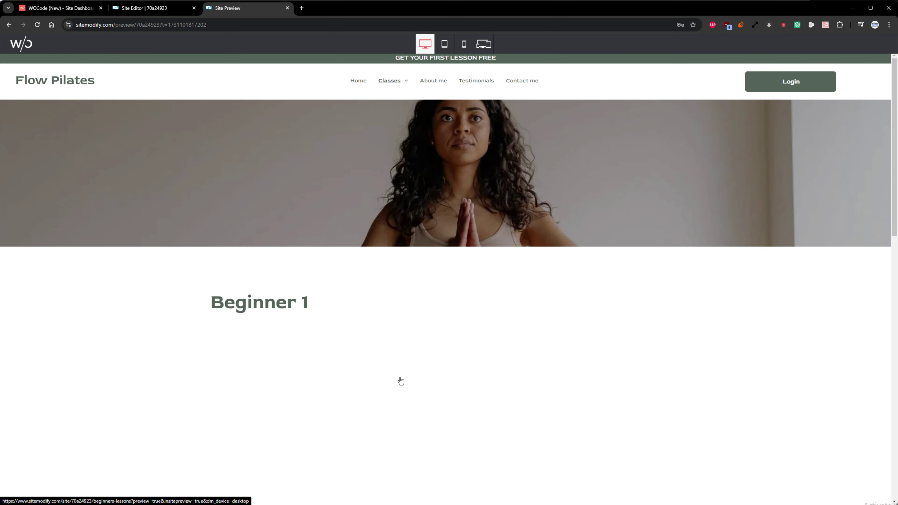